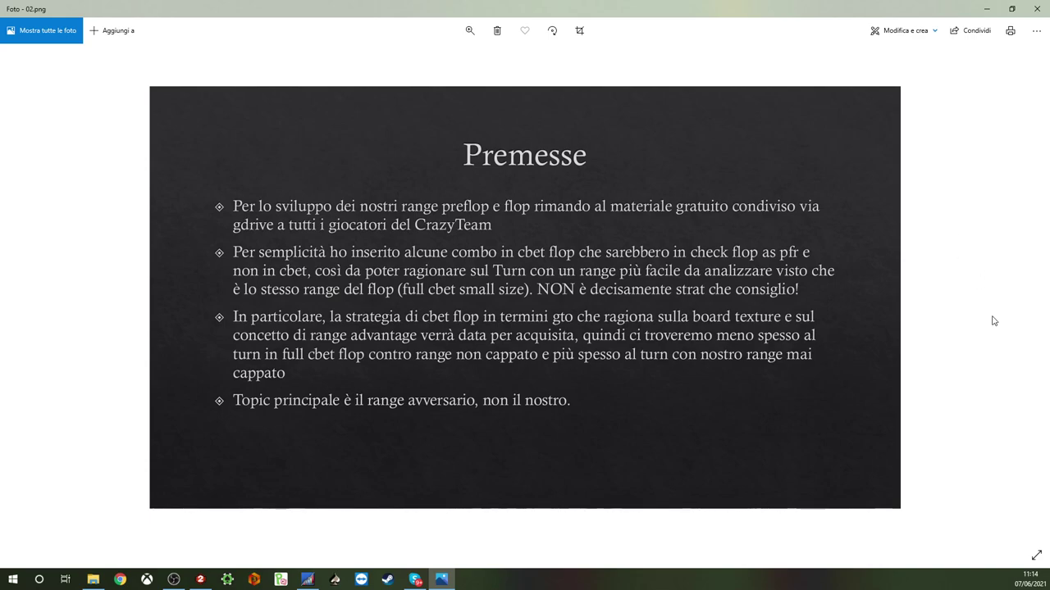
Advance to the Definizione slide, and in Equilab set the MP2 hand range to about the top 15% of hands.
{"action": "key", "text": "Right"}
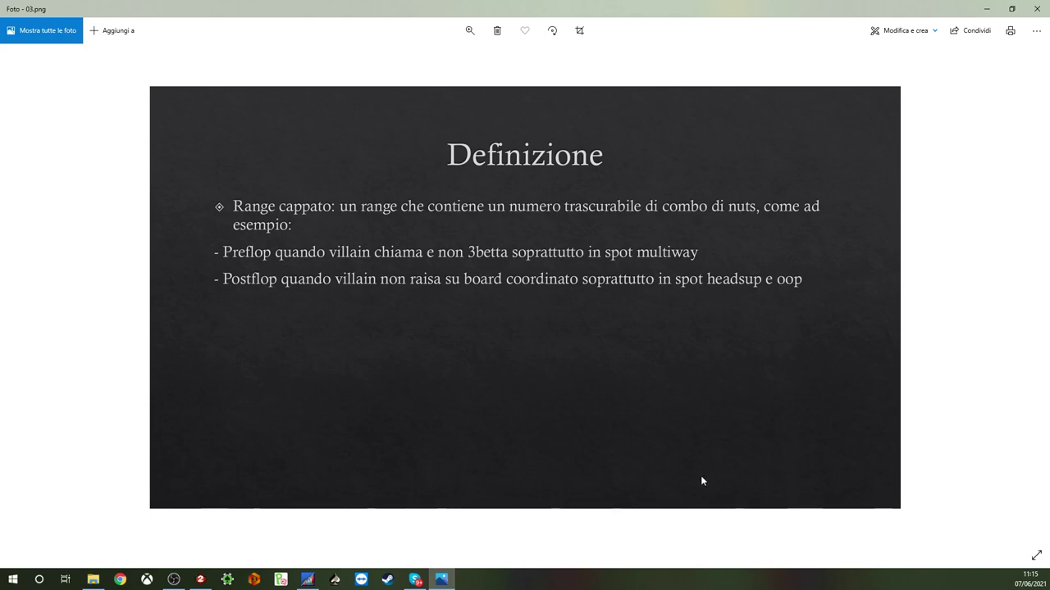
{"action": "left_click", "coordinate": [308, 579]}
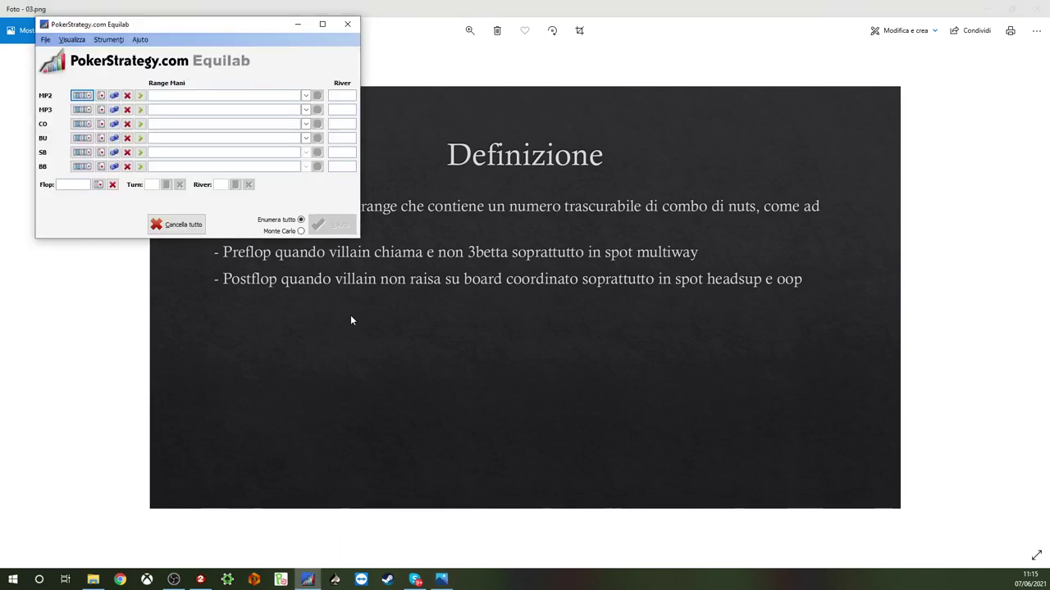
{"action": "left_click", "coordinate": [82, 96]}
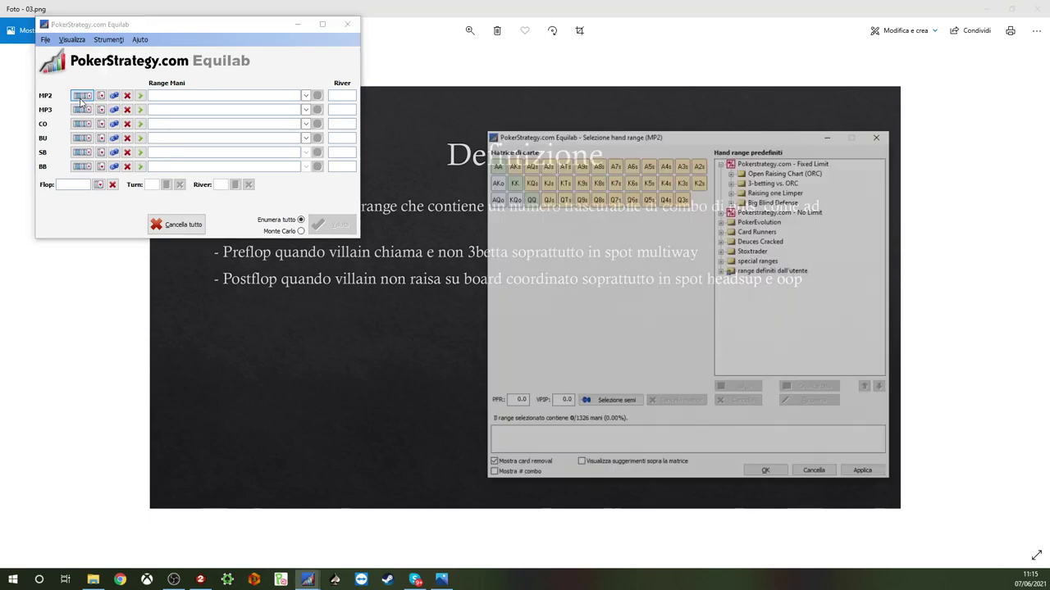
{"action": "left_click_drag", "start_coordinate": [493, 386], "coordinate": [527, 386]}
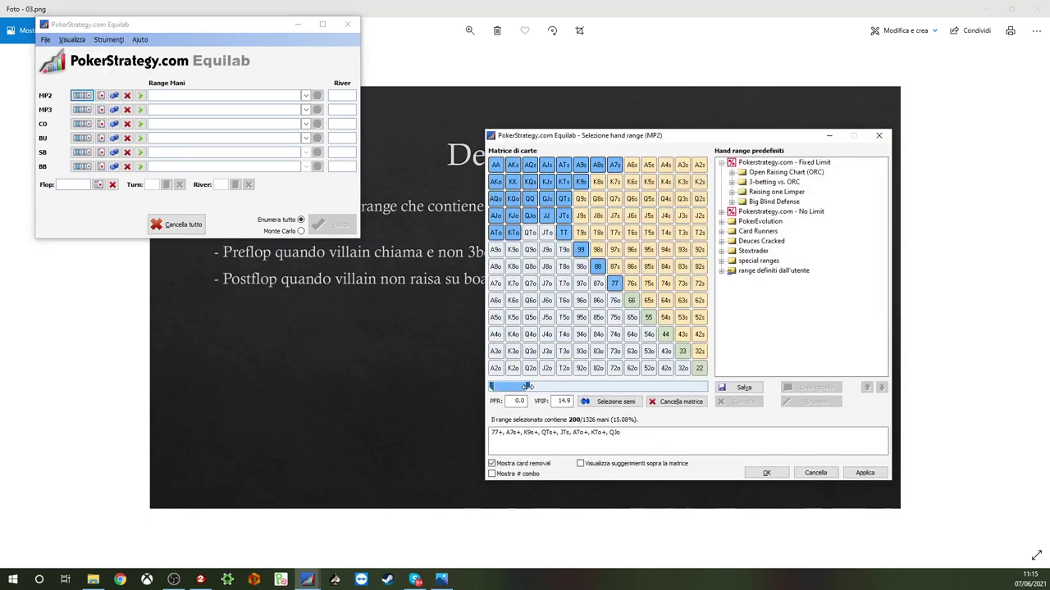
{"action": "left_click", "coordinate": [766, 473]}
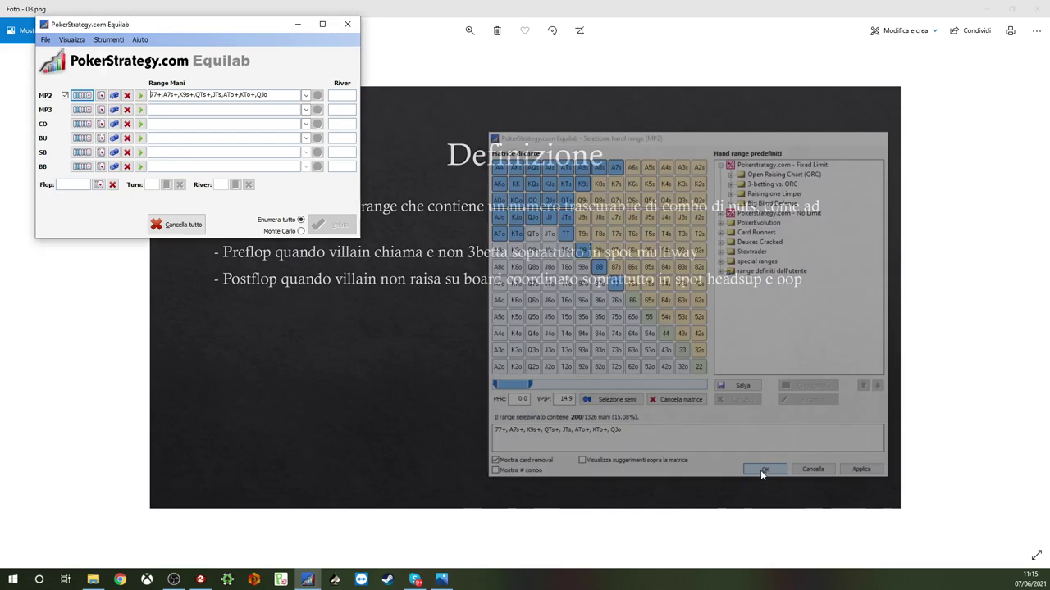
Select about the top 50% of hands for MP3 and deselect JJ+, AJs+, KJs+, QJs and AQo+.
{"action": "left_click", "coordinate": [87, 113]}
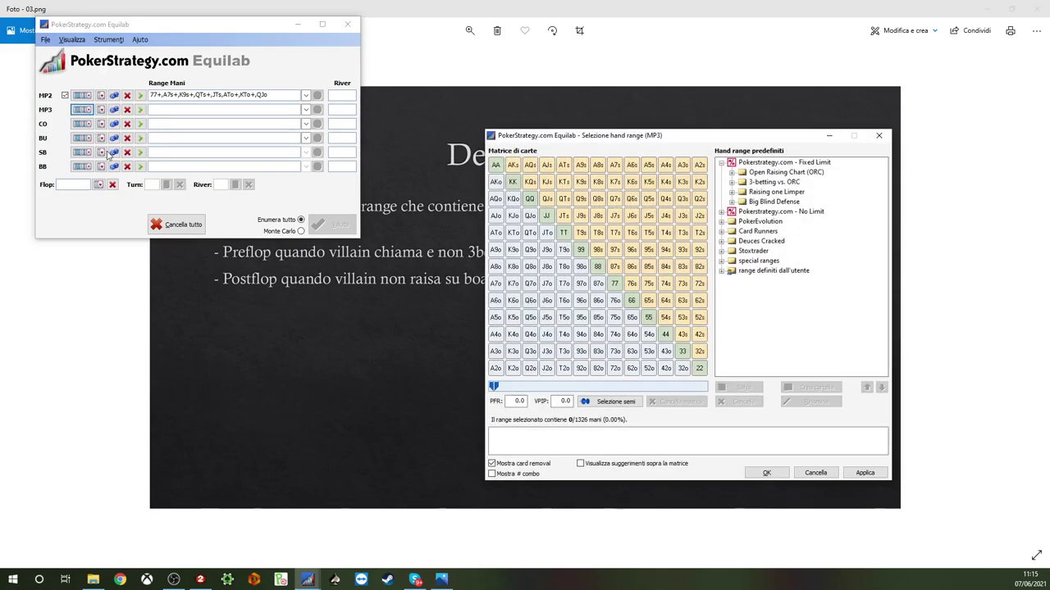
{"action": "left_click_drag", "start_coordinate": [494, 385], "coordinate": [599, 387]}
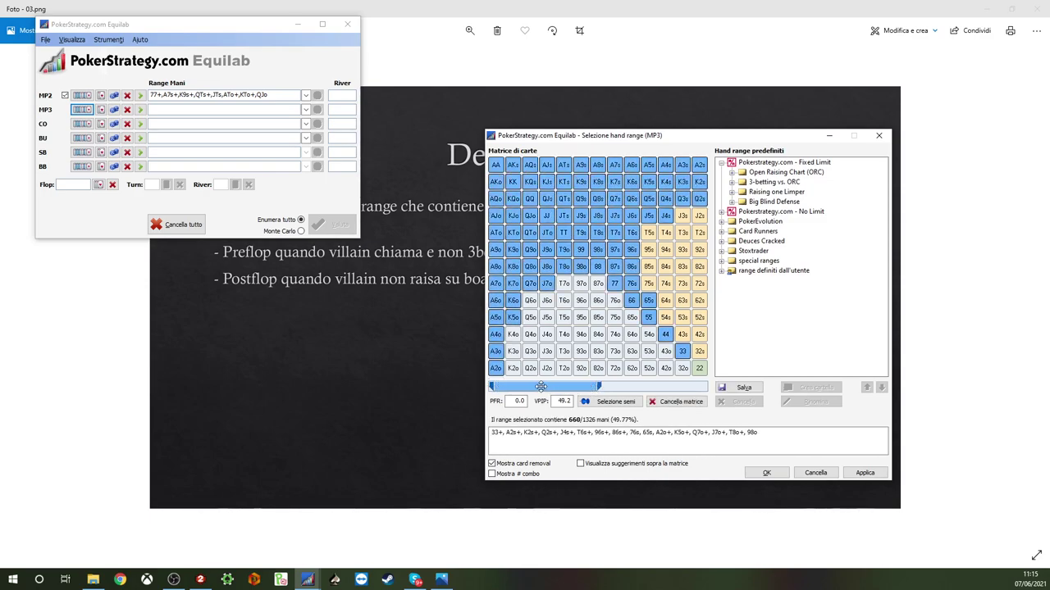
{"action": "mouse_move", "coordinate": [496, 199]}
{"action": "left_mouse_down"}
{"action": "mouse_move", "coordinate": [506, 172]}
{"action": "mouse_move", "coordinate": [541, 164]}
{"action": "mouse_move", "coordinate": [496, 172]}
{"action": "mouse_move", "coordinate": [546, 193]}
{"action": "mouse_move", "coordinate": [507, 183]}
{"action": "mouse_move", "coordinate": [547, 216]}
{"action": "left_mouse_up"}
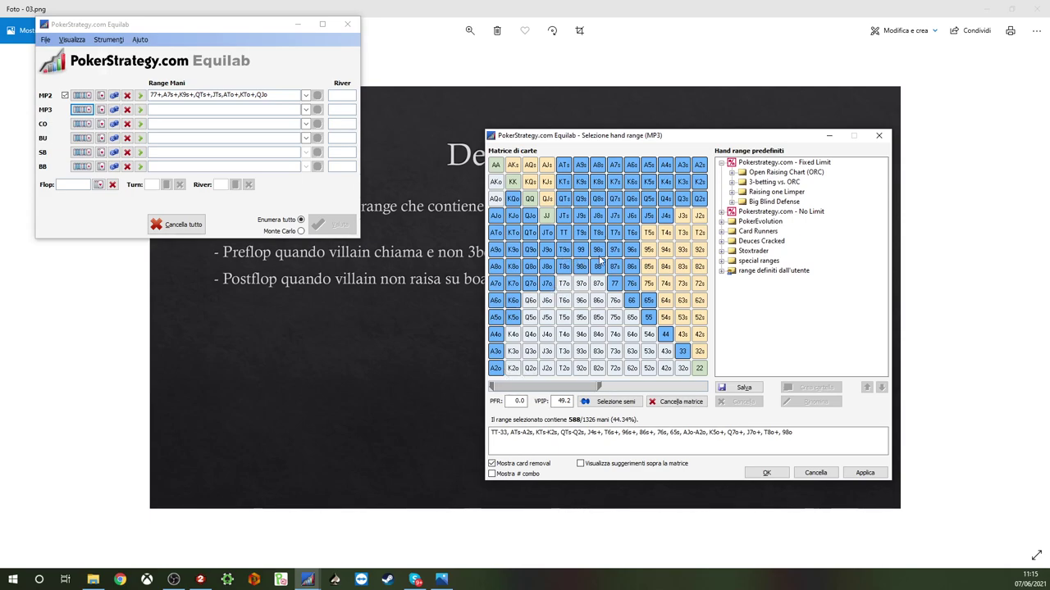
Assign specific suits in the MP3 range: diamond-heart and diamond-spade combos for QQ+, diamonds and hearts for AKs.
{"action": "left_click", "coordinate": [634, 403]}
{"action": "mouse_move", "coordinate": [497, 171]}
{"action": "left_mouse_down"}
{"action": "mouse_move", "coordinate": [513, 170]}
{"action": "mouse_move", "coordinate": [525, 199]}
{"action": "left_mouse_up"}
{"action": "left_click", "coordinate": [620, 402]}
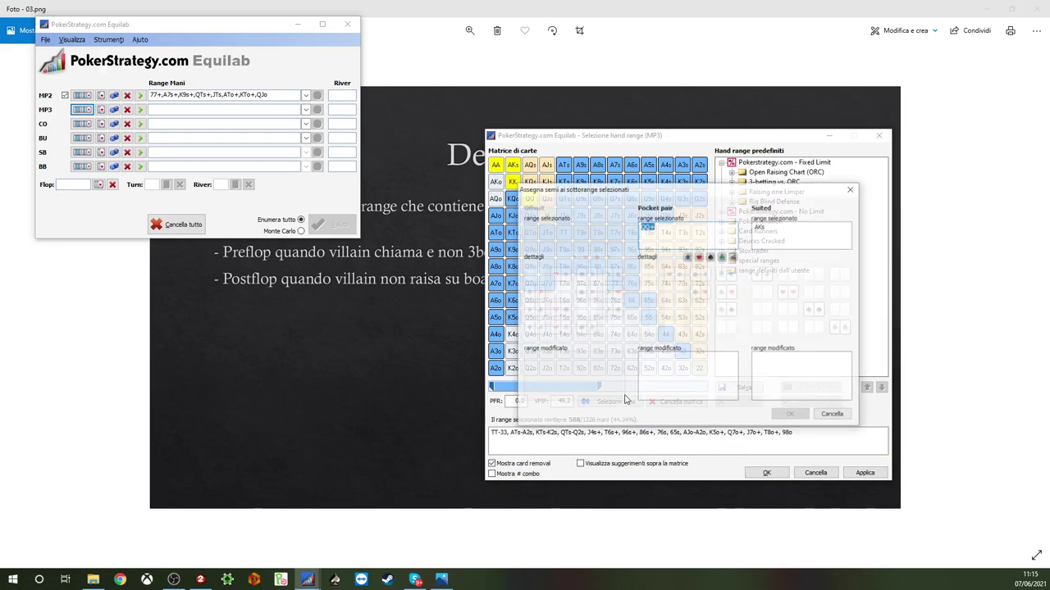
{"action": "left_click", "coordinate": [673, 275]}
{"action": "left_click", "coordinate": [699, 275]}
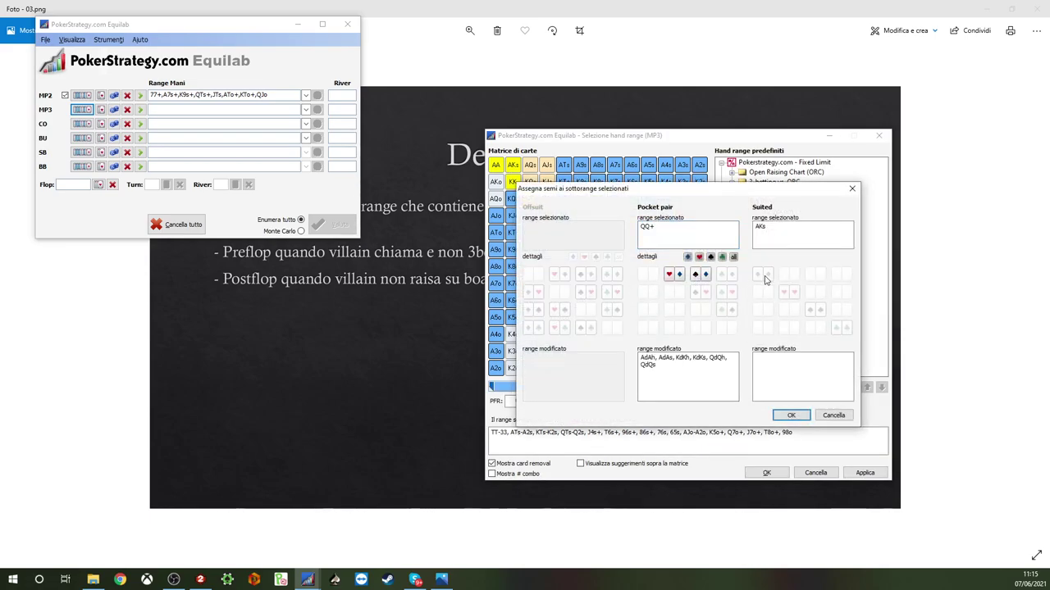
{"action": "left_click", "coordinate": [761, 275]}
{"action": "left_click", "coordinate": [788, 293]}
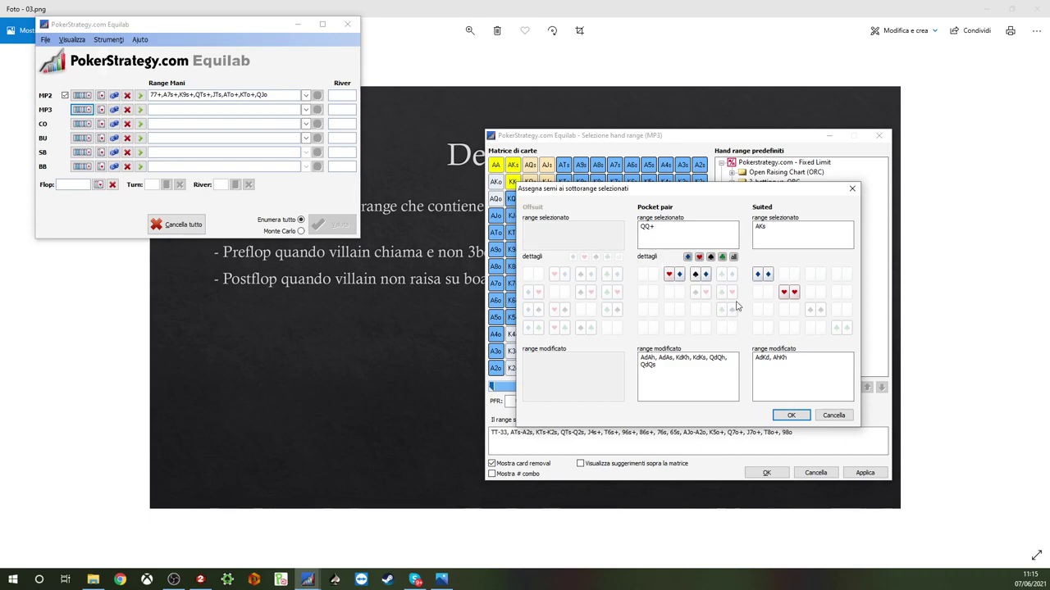
{"action": "left_click", "coordinate": [793, 416]}
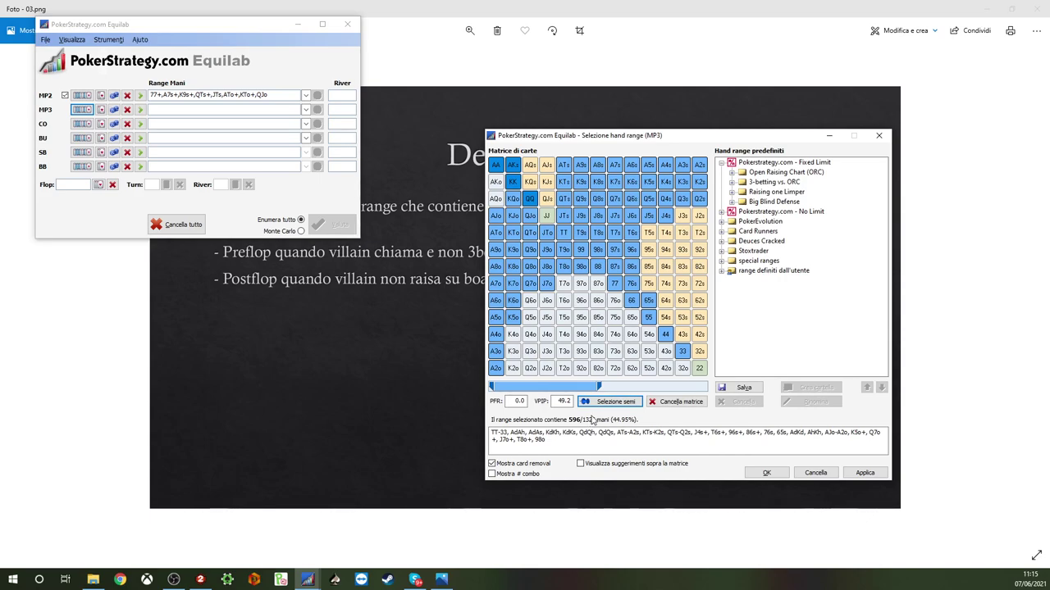
Refer back to the Definizione slide, return to Equilab and apply the edited range to MP3.
{"action": "left_click", "coordinate": [447, 351]}
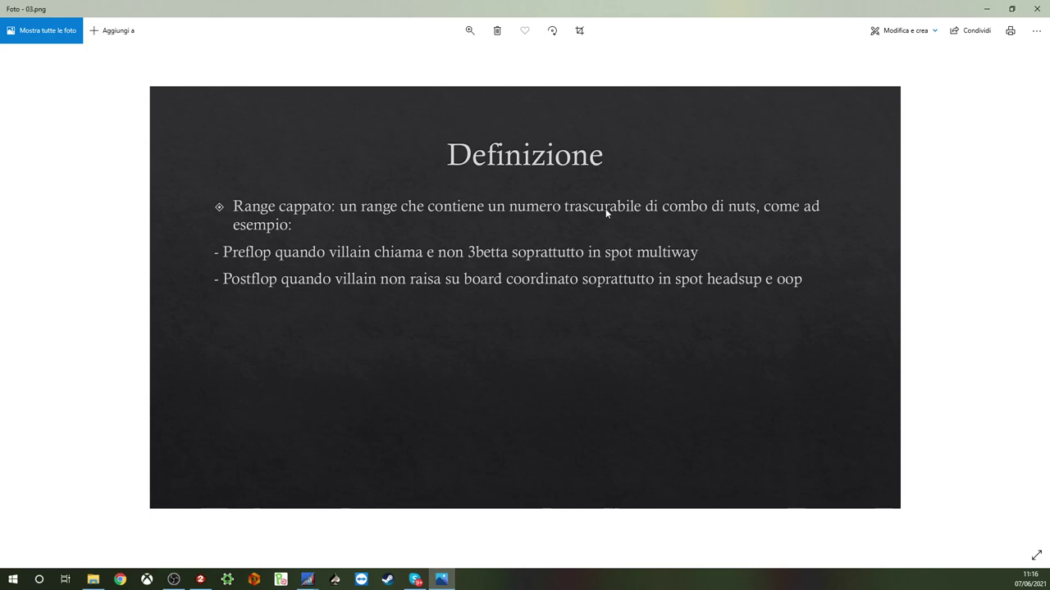
{"action": "mouse_move", "coordinate": [307, 579]}
{"action": "left_click", "coordinate": [359, 530]}
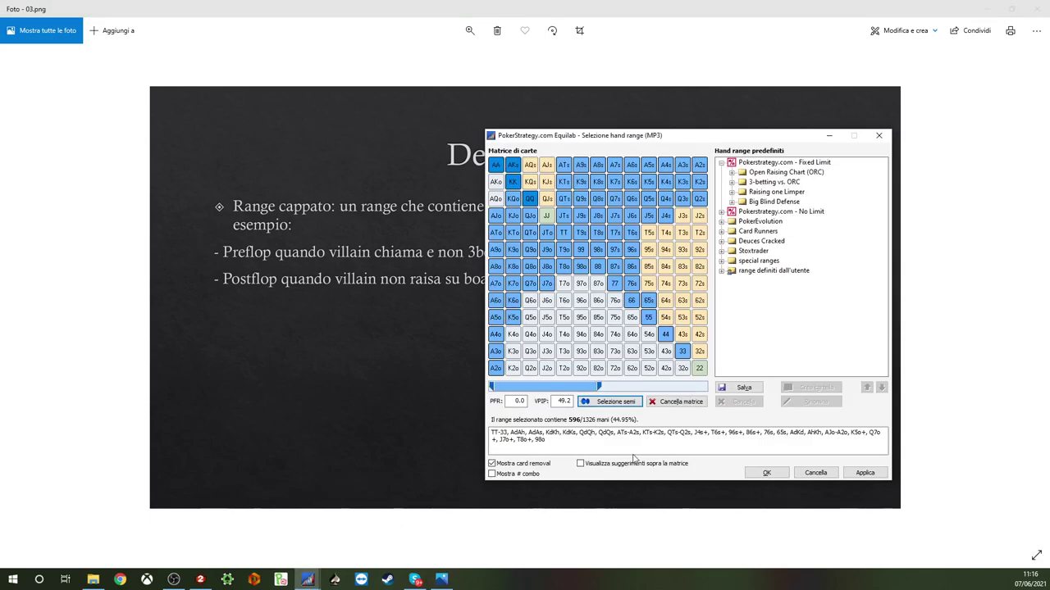
{"action": "left_click", "coordinate": [766, 473]}
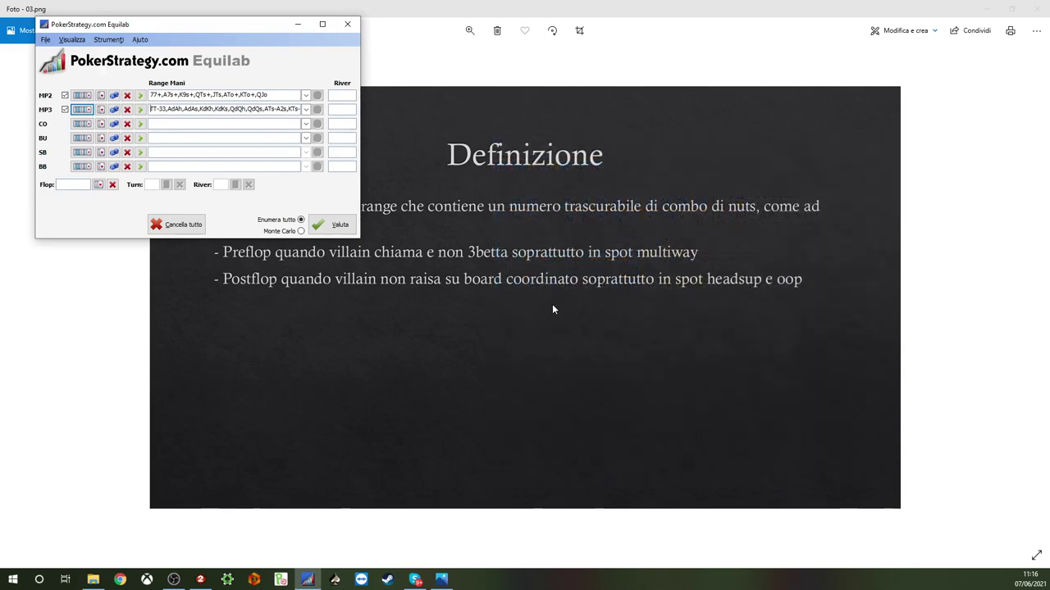
Start a hand range for CO with pairs 77 to 44 and suited aces A7s to A5s.
{"action": "left_click", "coordinate": [82, 124]}
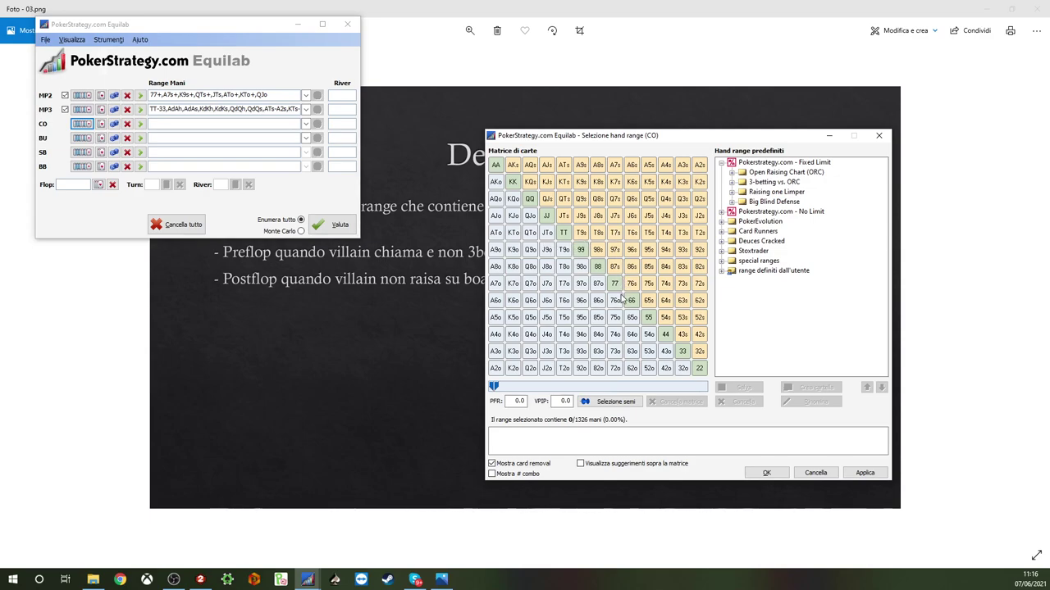
{"action": "left_click_drag", "start_coordinate": [617, 287], "coordinate": [664, 336]}
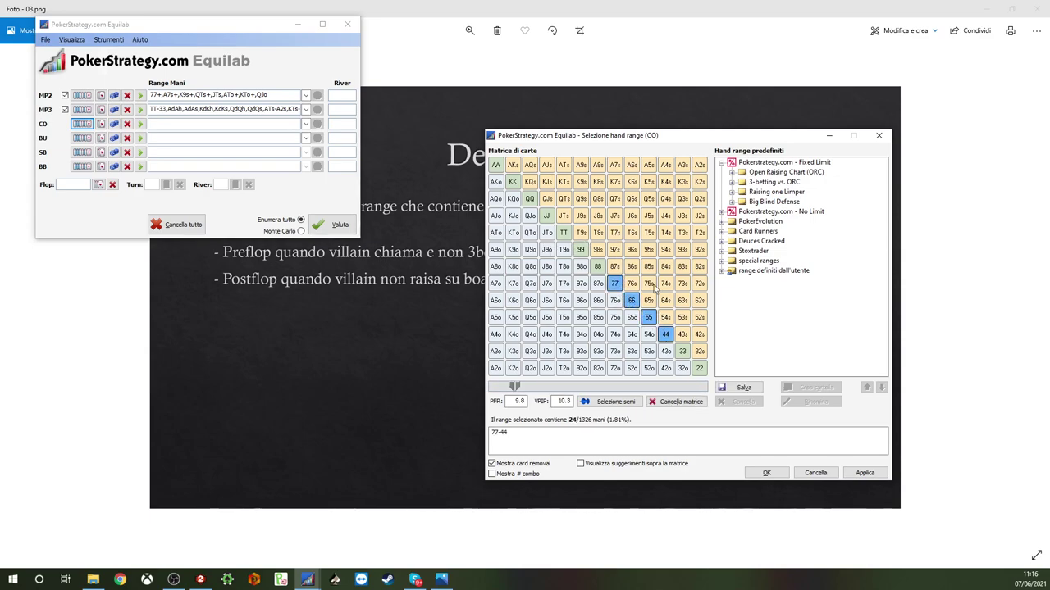
{"action": "left_click", "coordinate": [632, 167]}
{"action": "left_click", "coordinate": [648, 168]}
{"action": "left_click", "coordinate": [616, 167]}
Add KJs, QJs, QTs, JTs, J9s, J8s, T9s, 98s, 87s and 88 to the CO hand range.
{"action": "left_click", "coordinate": [580, 217]}
{"action": "left_click", "coordinate": [598, 217]}
{"action": "left_click", "coordinate": [581, 233]}
{"action": "left_click", "coordinate": [547, 183]}
{"action": "left_click", "coordinate": [547, 198]}
{"action": "left_click", "coordinate": [563, 198]}
{"action": "left_click", "coordinate": [564, 216]}
{"action": "left_click", "coordinate": [598, 249]}
{"action": "left_click", "coordinate": [614, 266]}
{"action": "left_click", "coordinate": [598, 267]}
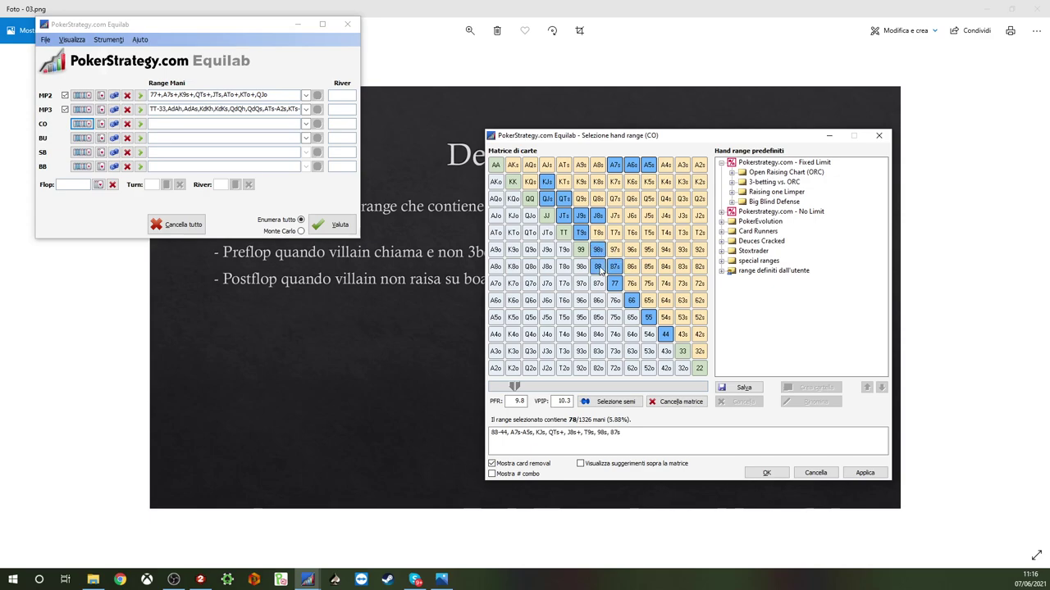
Mark AA, KK and AKs for suit selection in the CO range and close the range selection without applying it.
{"action": "left_click", "coordinate": [615, 401]}
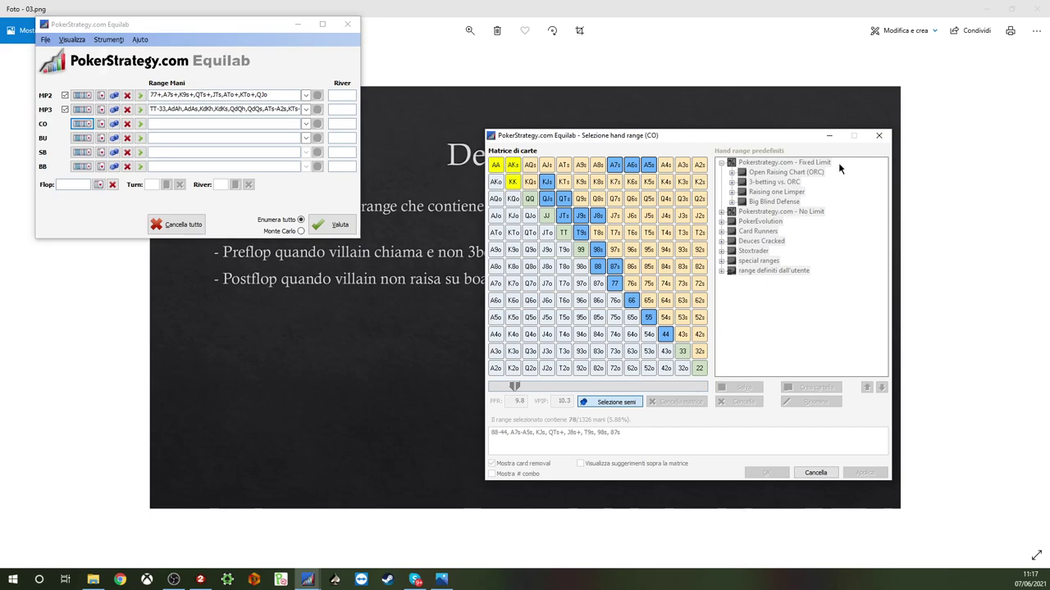
{"action": "left_click", "coordinate": [874, 141]}
Minimize Equilab and advance the presentation in Photos to the Esempi di range cappato slide.
{"action": "left_click_drag", "start_coordinate": [249, 30], "coordinate": [619, 97]}
{"action": "left_click", "coordinate": [670, 90]}
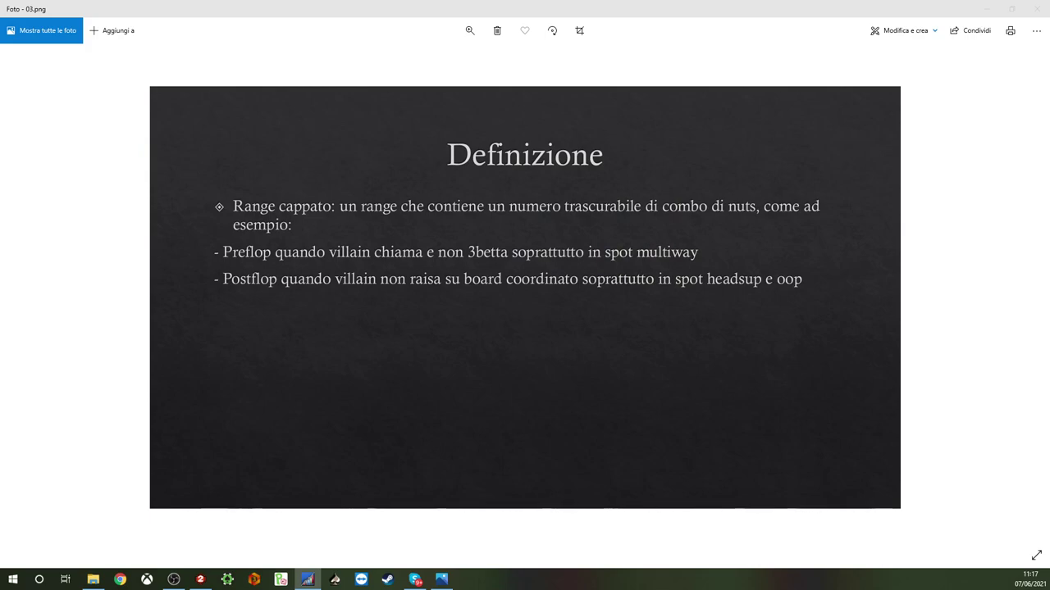
{"action": "left_click", "coordinate": [752, 249]}
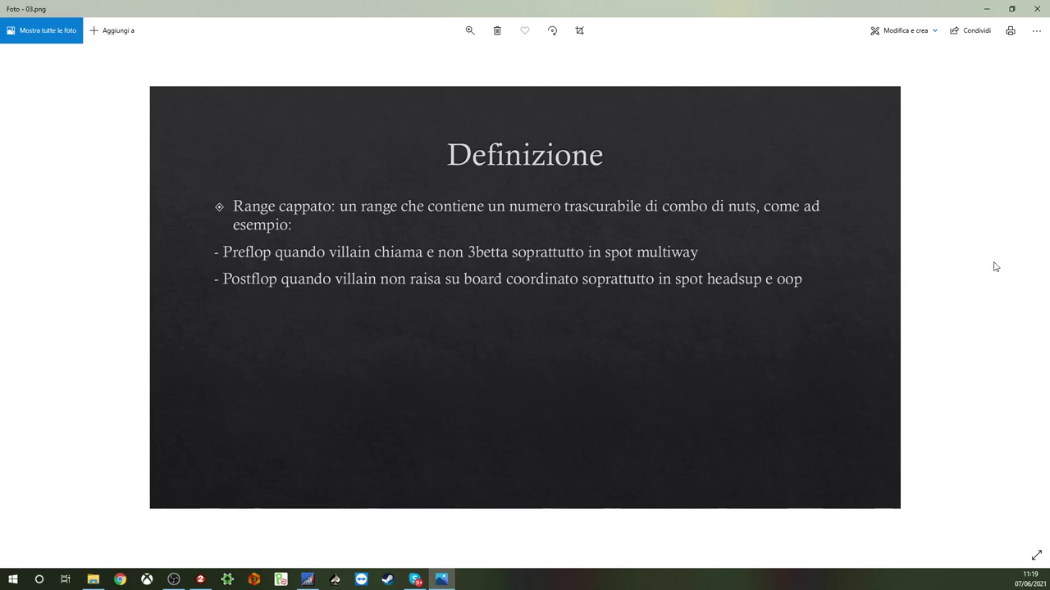
{"action": "key", "text": "Right"}
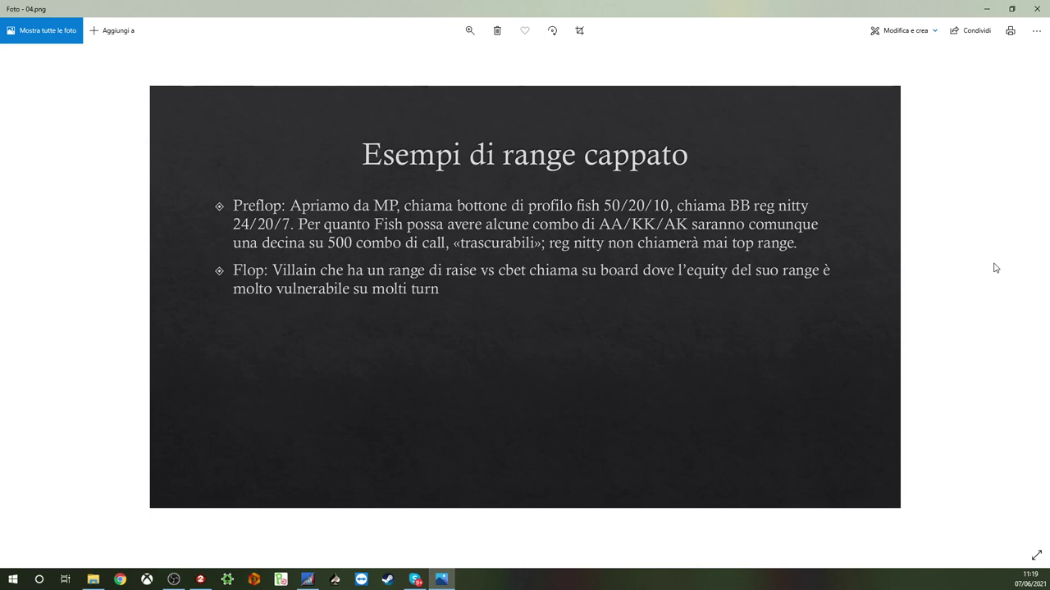